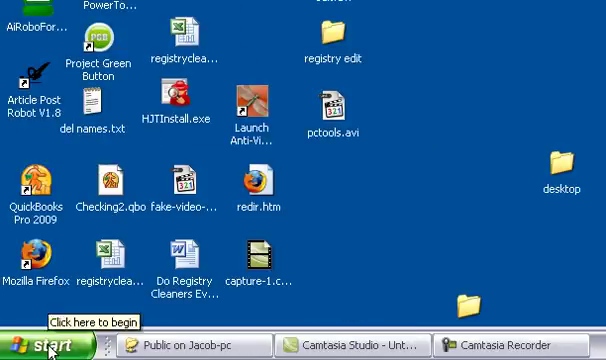
- Open Control Panel from the Windows XP Start menu
click(45, 345)
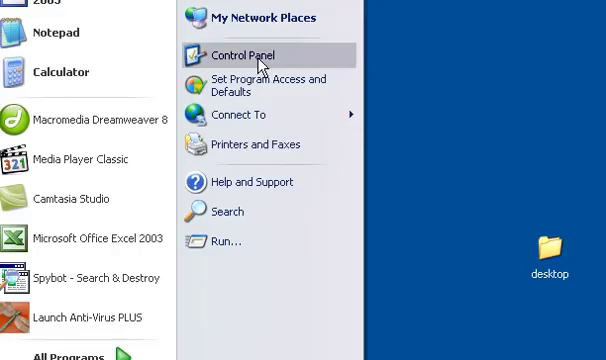
click(243, 56)
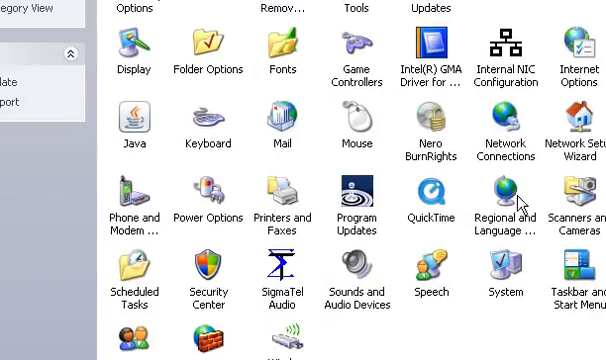
- Open Regional and Language Options, showing English (United States) format samples, and move it into view
click(507, 200)
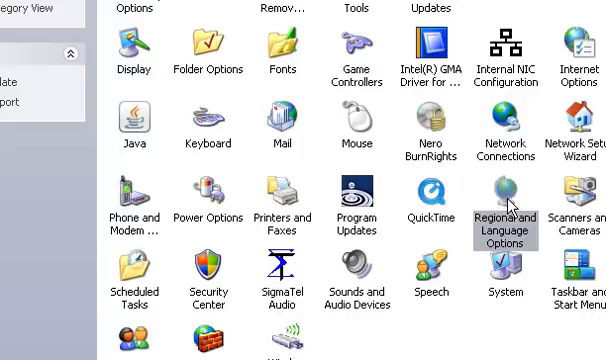
double_click(507, 200)
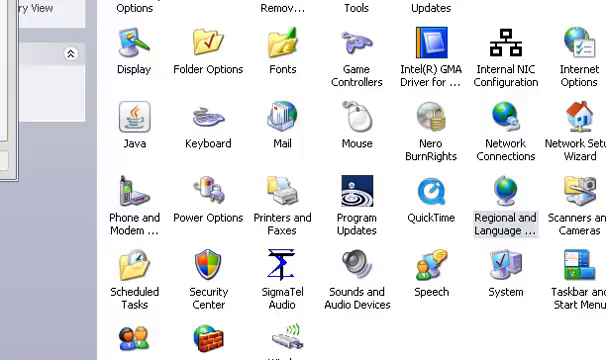
drag(150, 20, 311, 12)
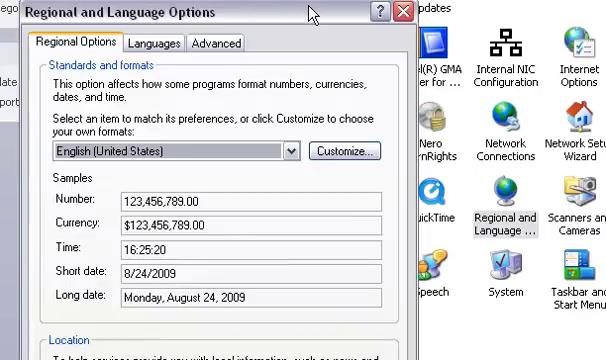
- In Customize Regional Options, set the Time format to h:mm:ss tt (12-hour with AM/PM)
click(362, 152)
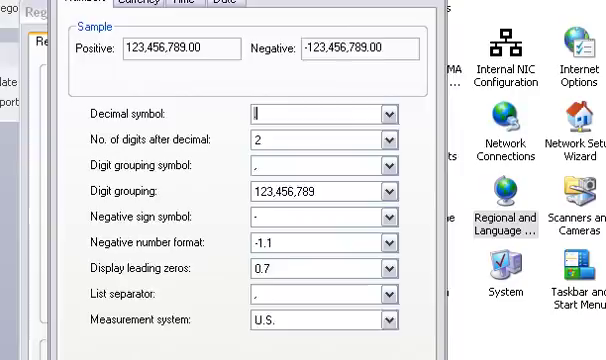
drag(223, 1, 223, 9)
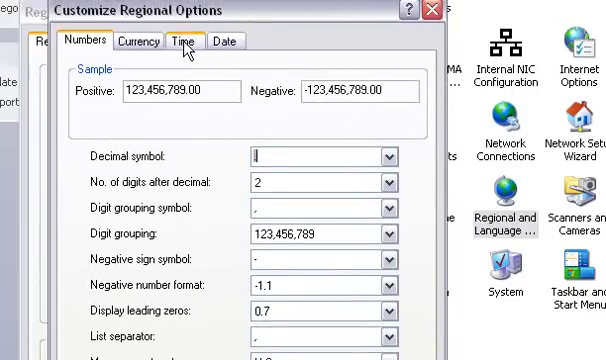
click(186, 45)
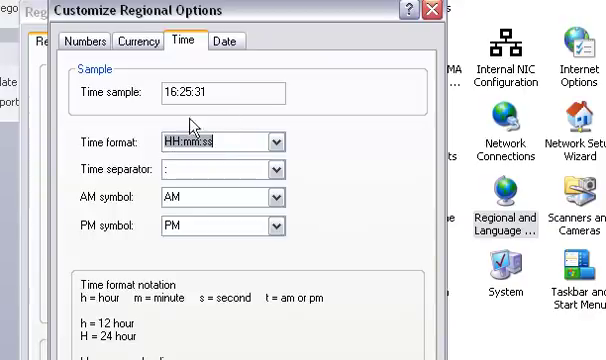
click(277, 142)
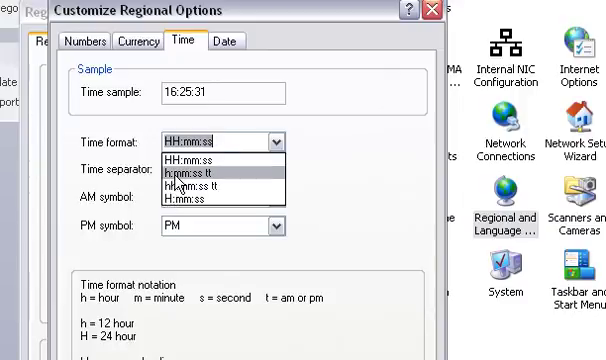
click(175, 174)
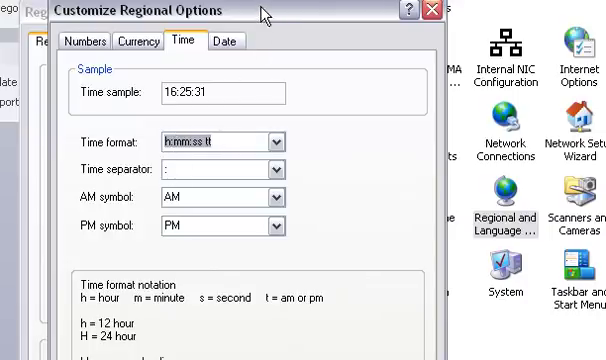
drag(263, 12, 257, 0)
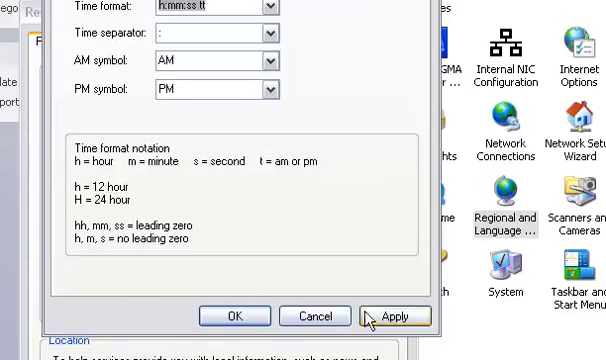
- Confirm the h:mm:ss tt format and close Regional and Language Options, sample reading 4:25:56 PM
click(235, 316)
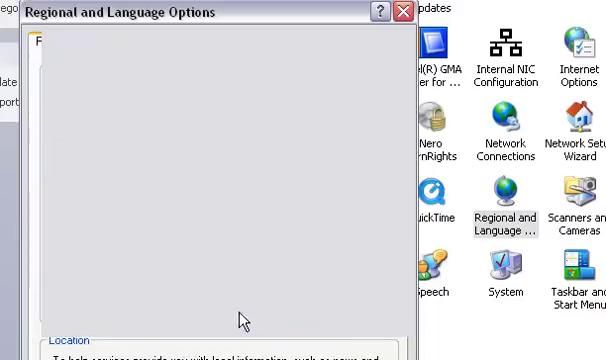
mouse_move(247, 14)
mouse_down()
mouse_move(228, 34)
mouse_move(225, 0)
mouse_up()
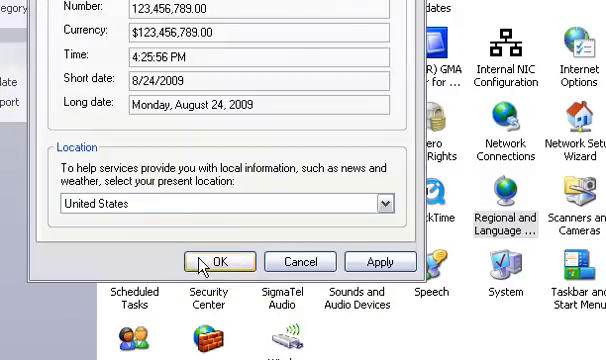
click(219, 262)
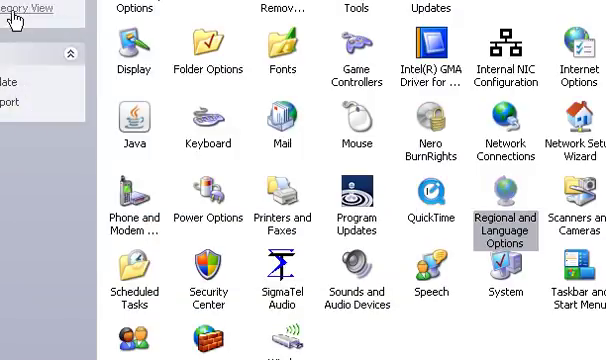